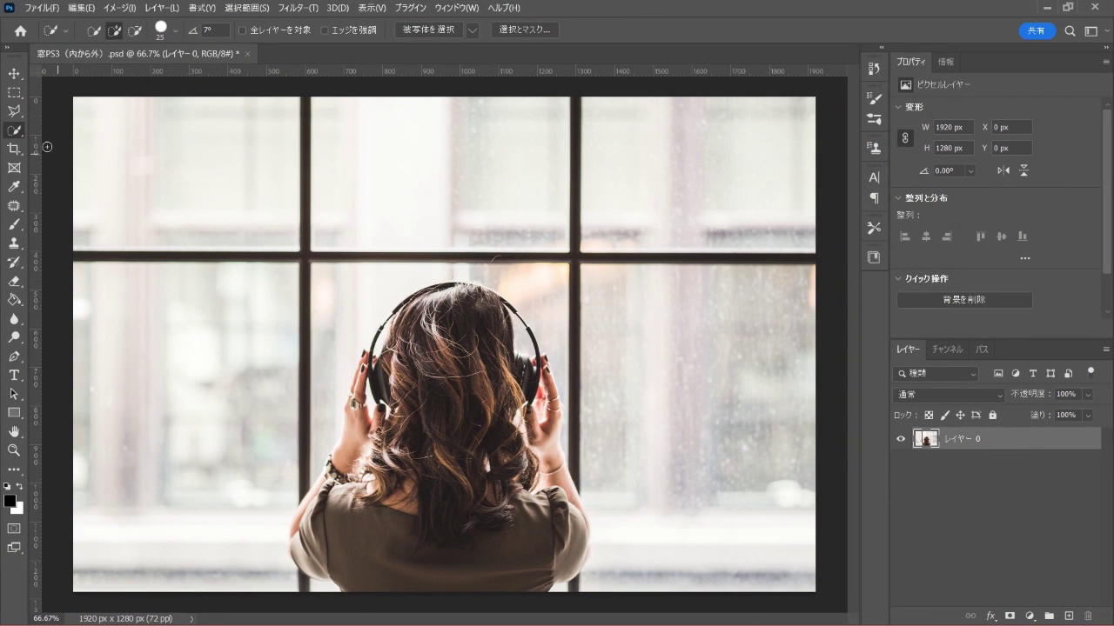
Switch to the Quick Selection Tool and run Select Subject on Device to select the woman.
right_click(17, 135)
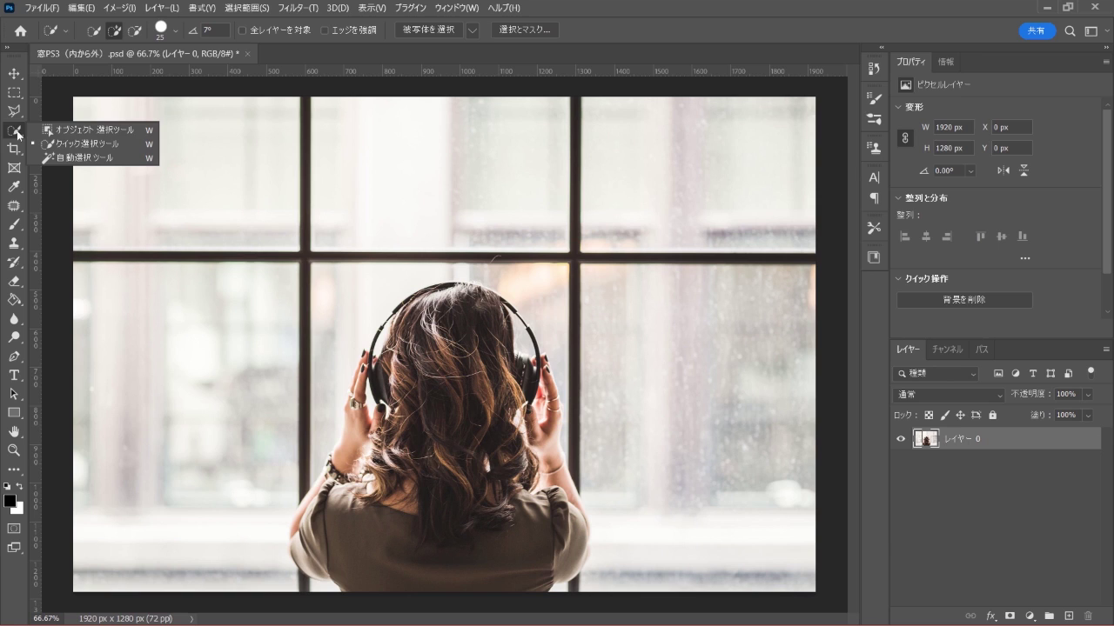
click(123, 143)
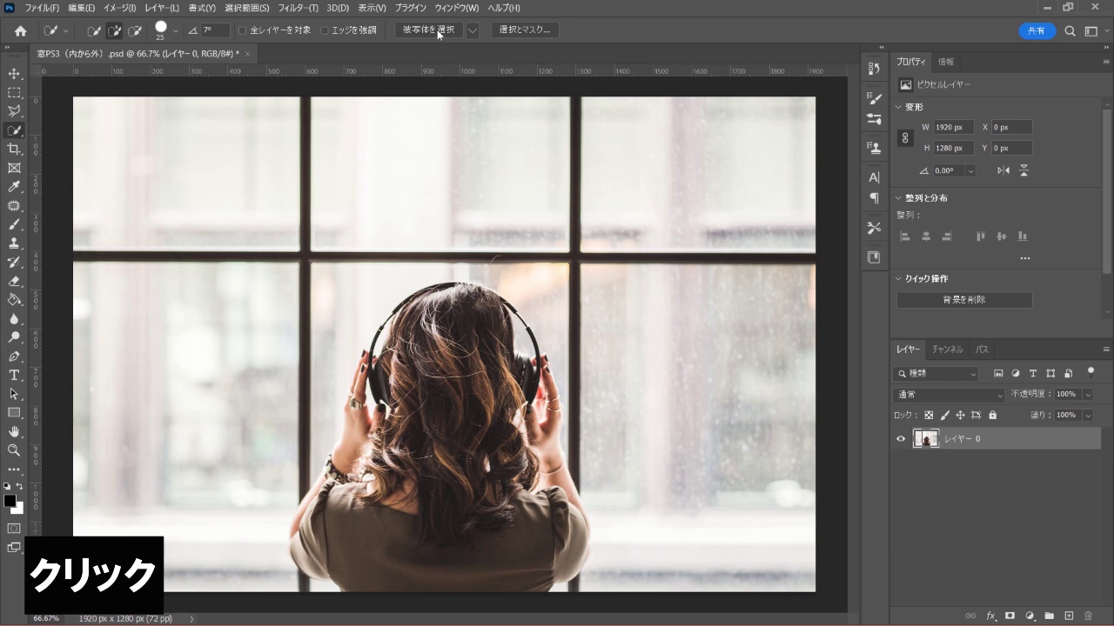
click(472, 31)
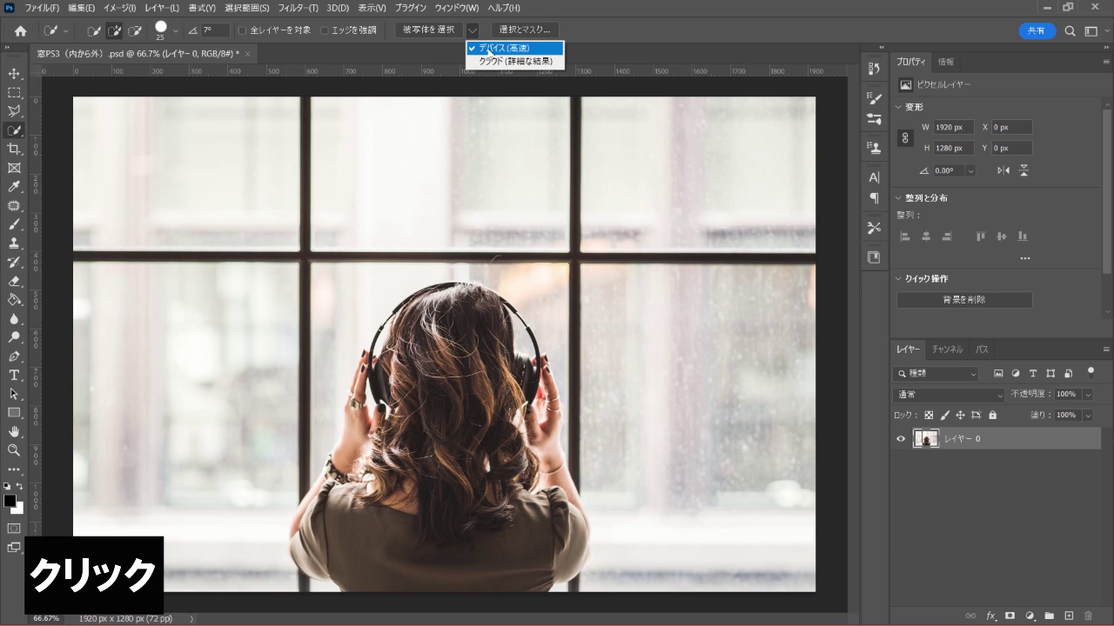
click(451, 33)
click(427, 30)
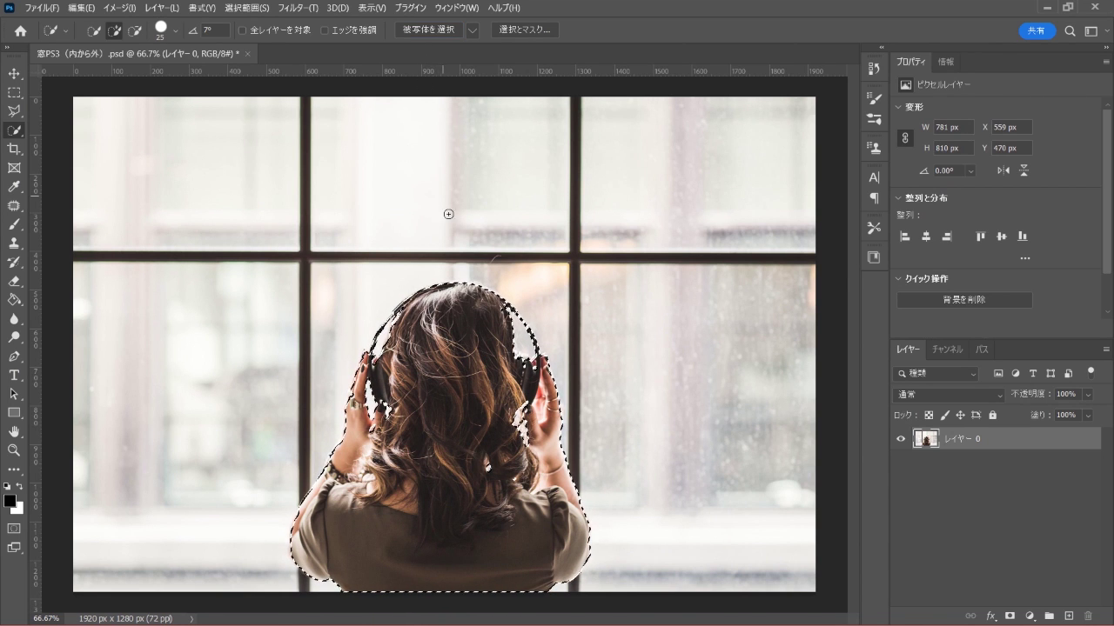
Preview the quick mask, copy the woman to レイヤー 1, check the cut-out, then select レイヤー 0.
key(q)
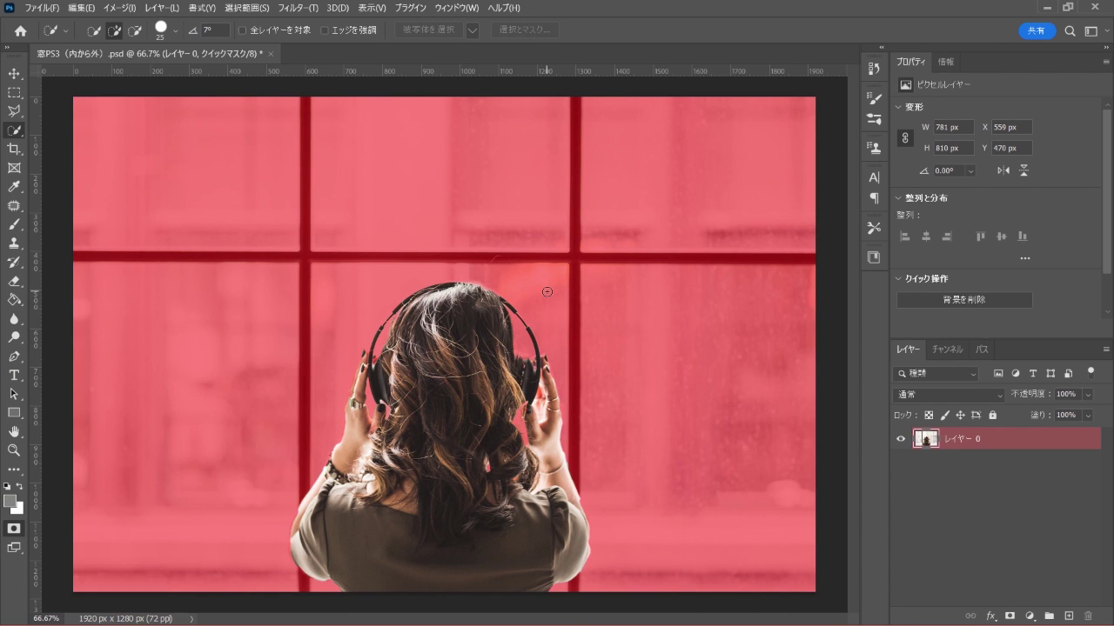
key(q)
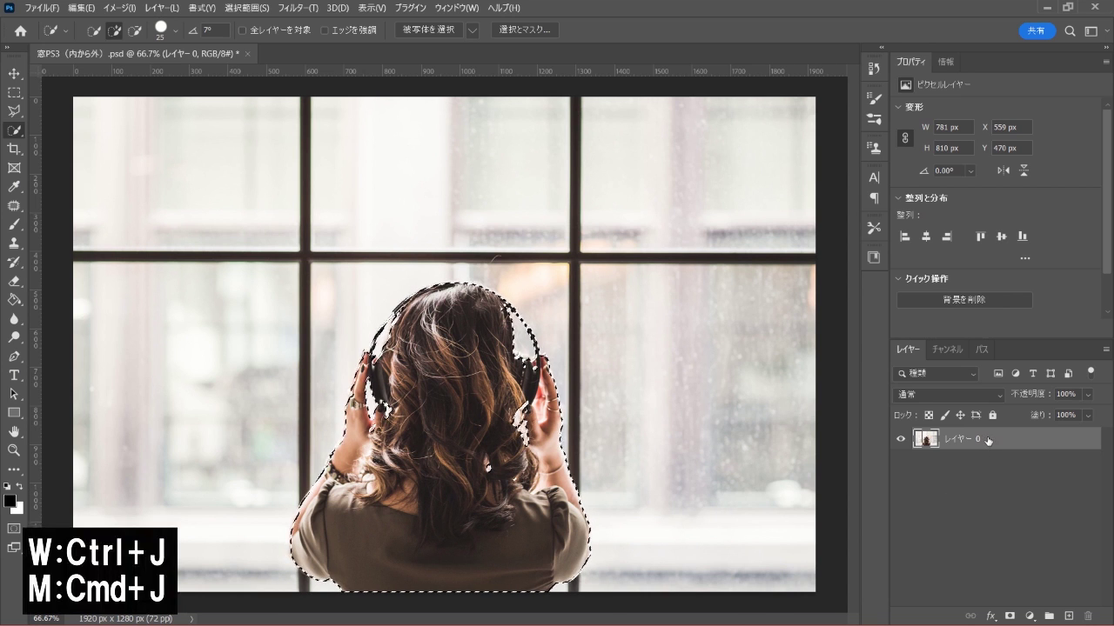
key(ctrl+j)
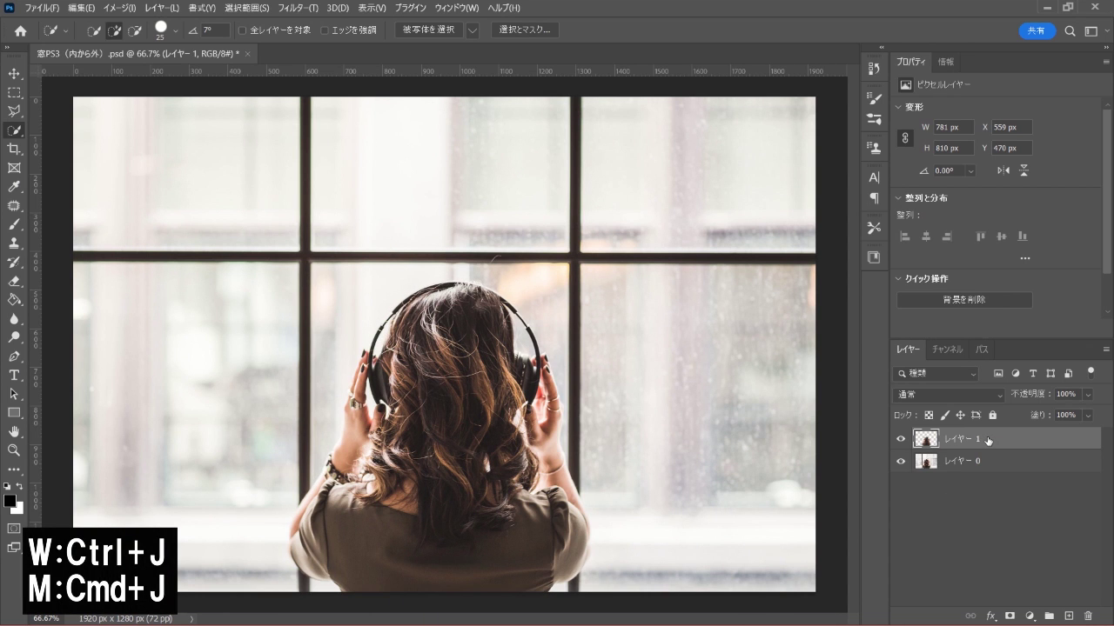
click(901, 462)
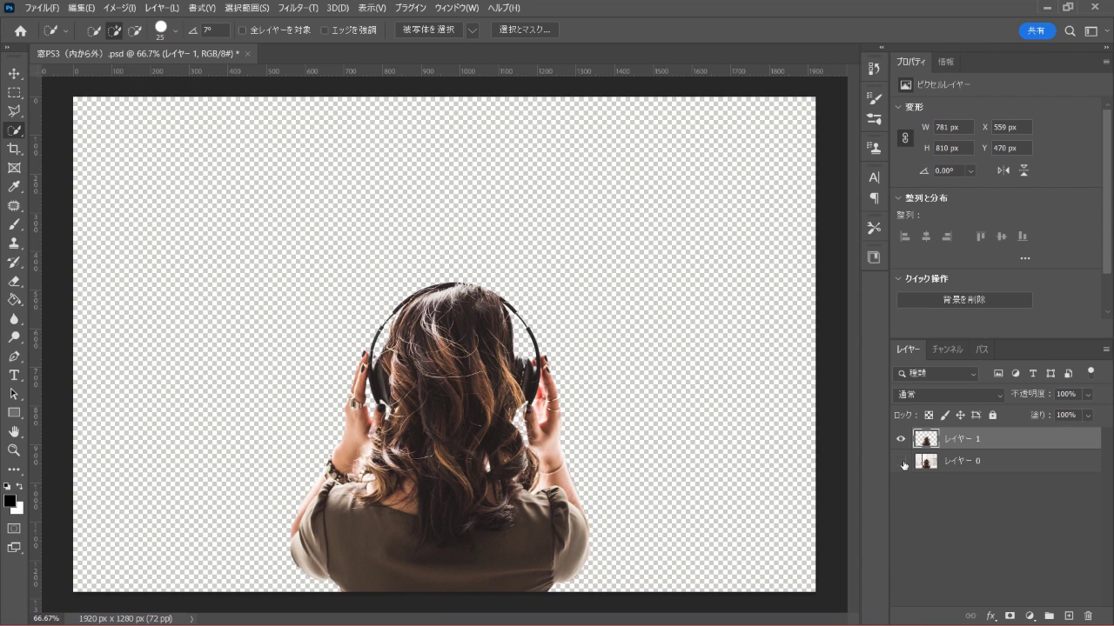
click(902, 462)
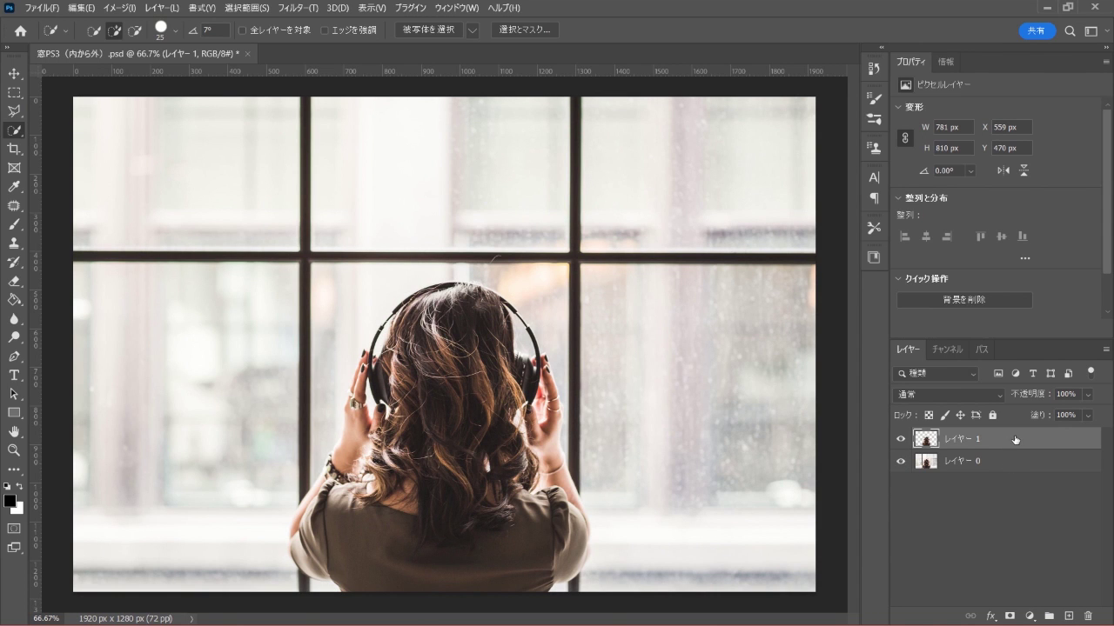
click(996, 462)
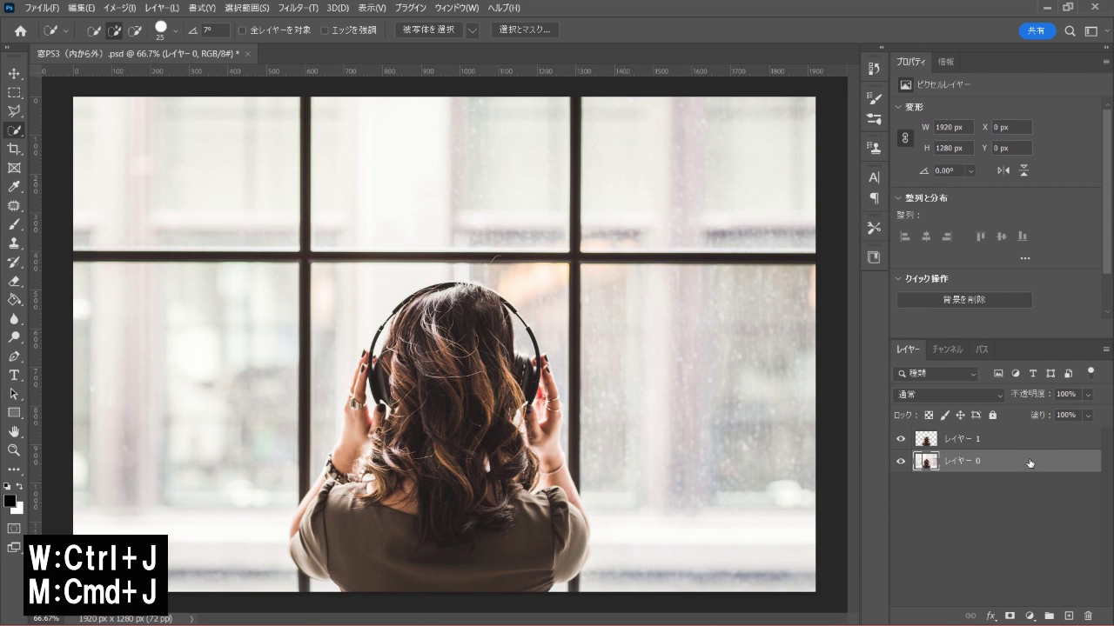
Duplicate レイヤー 0, then load the woman's outline from レイヤー 1 and expand it by 3 px.
key(ctrl+j)
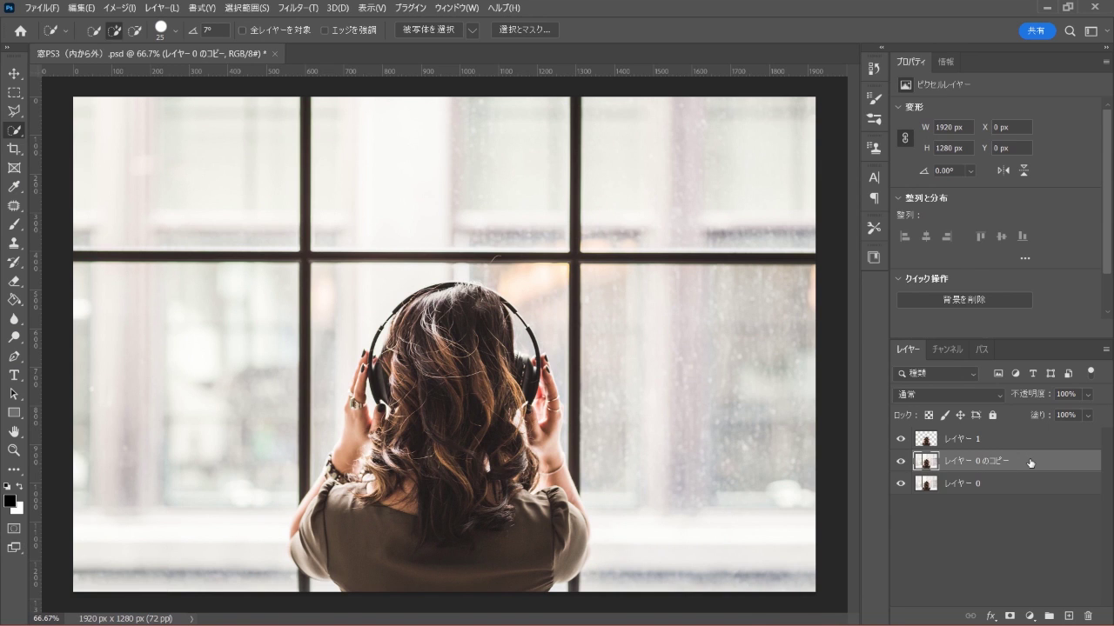
ctrl+click(925, 442)
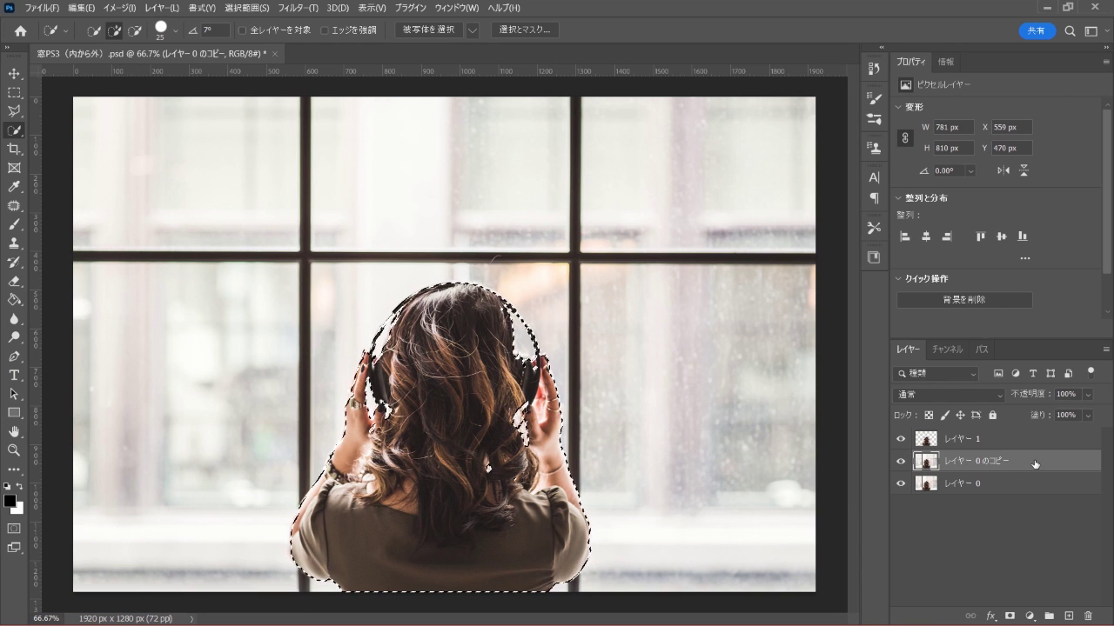
click(246, 7)
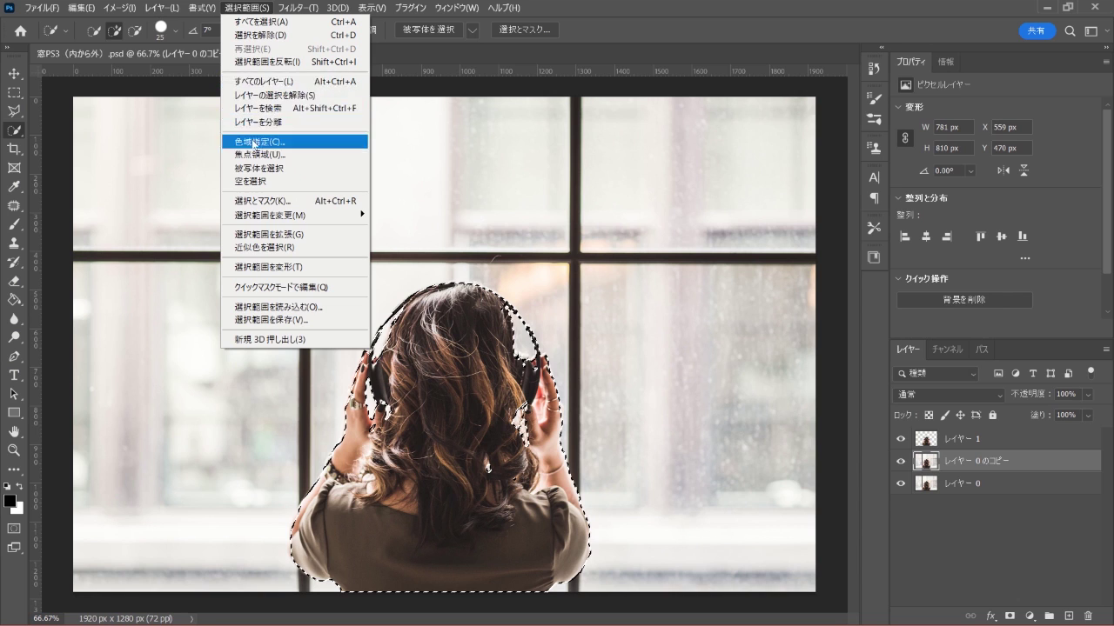
mouse_move(292, 214)
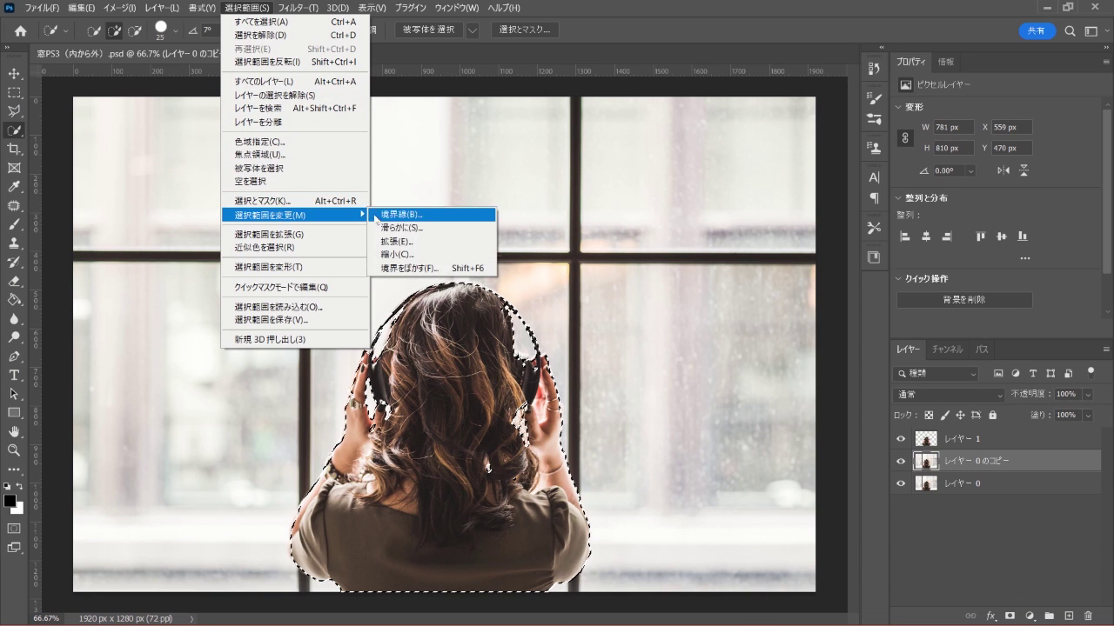
click(439, 243)
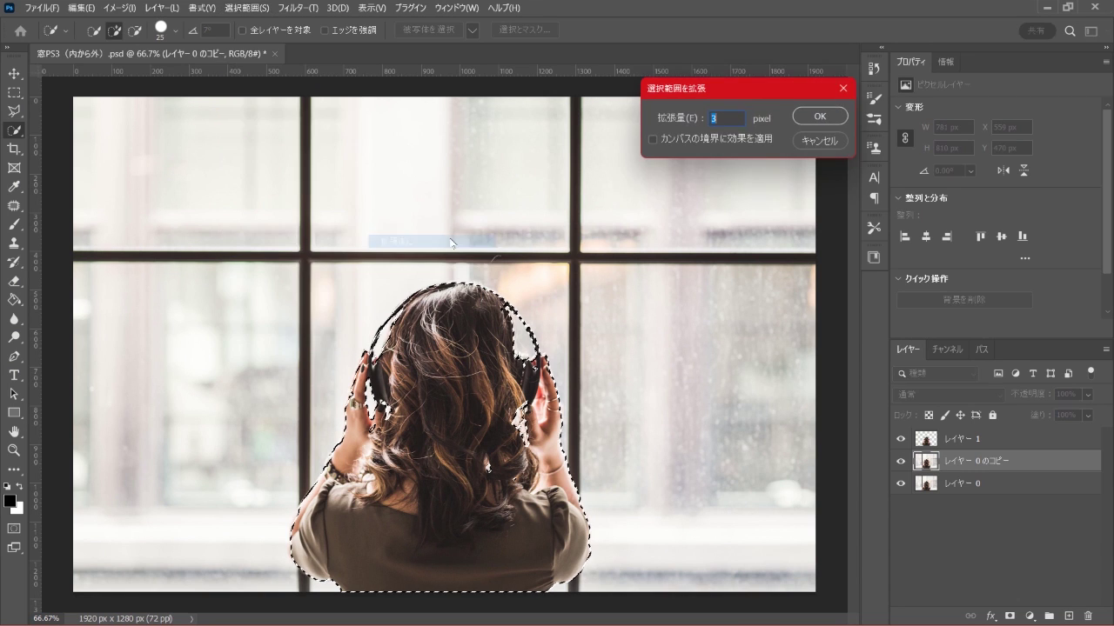
click(818, 116)
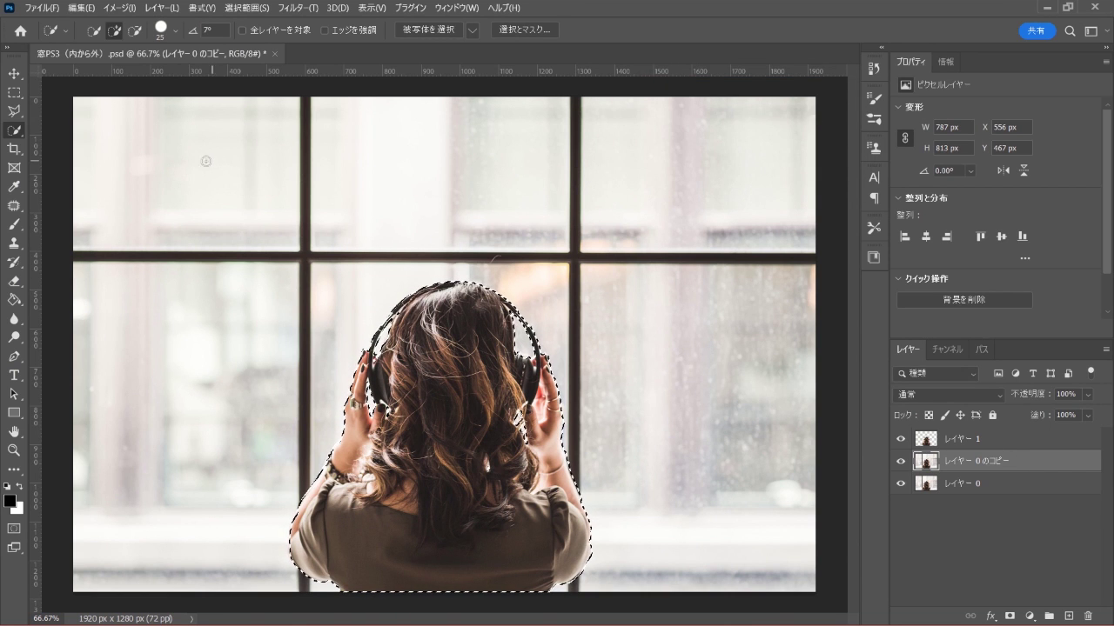
Content-Aware Fill the woman's area on レイヤー 0のコピー with window background, then deselect.
click(78, 7)
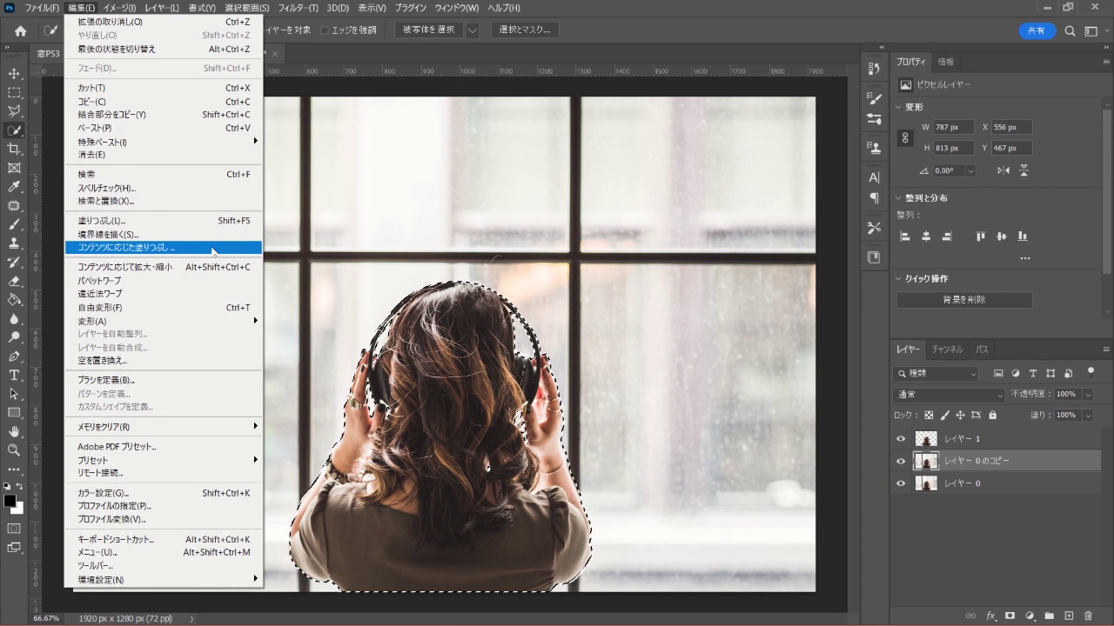
click(213, 250)
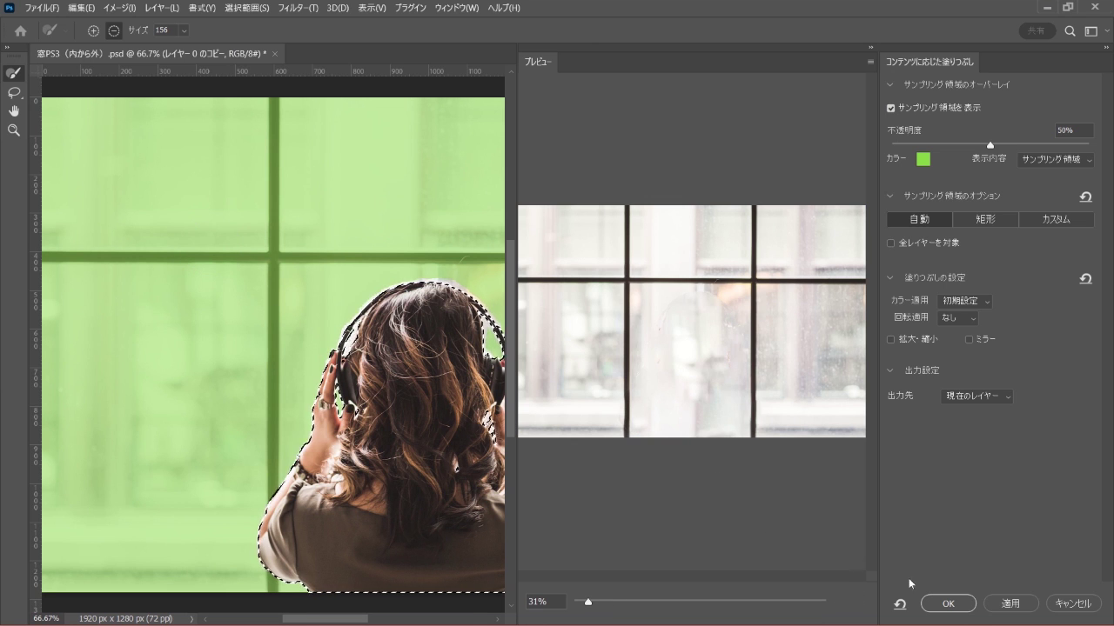
click(946, 601)
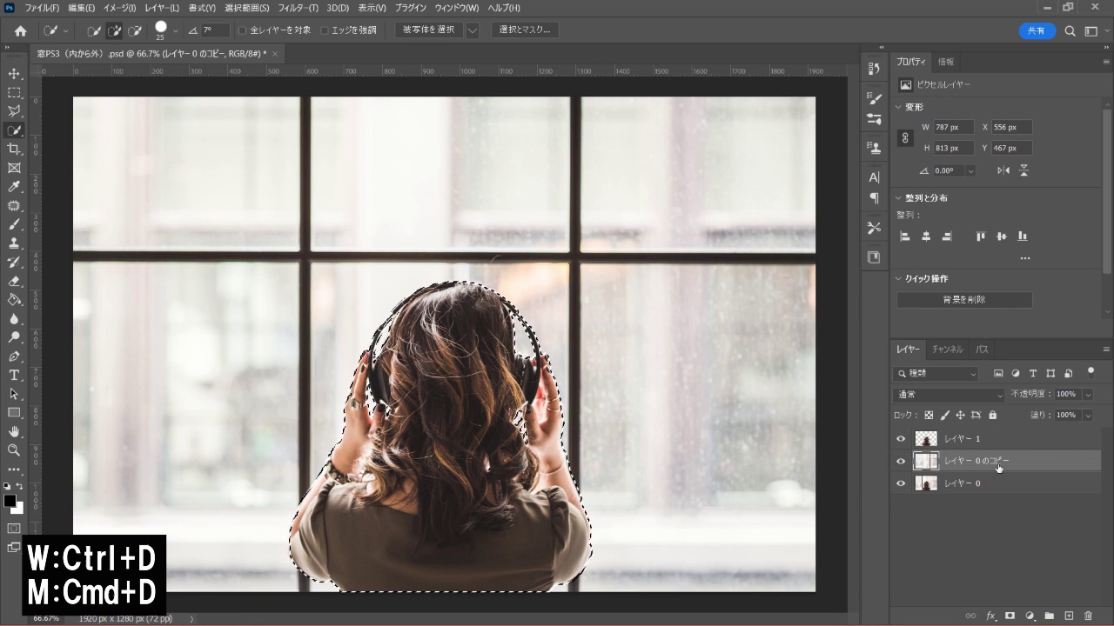
key(ctrl+d)
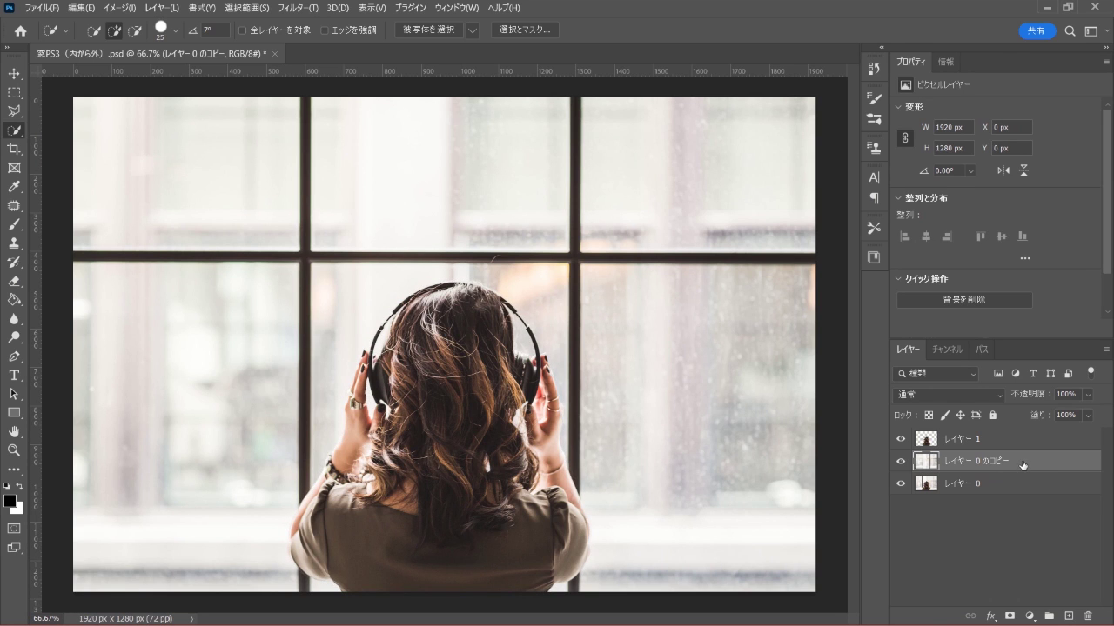
Move レイヤー 0のコピー to the top with 60% fill, then select レイヤー 0.
drag(1022, 466, 1019, 442)
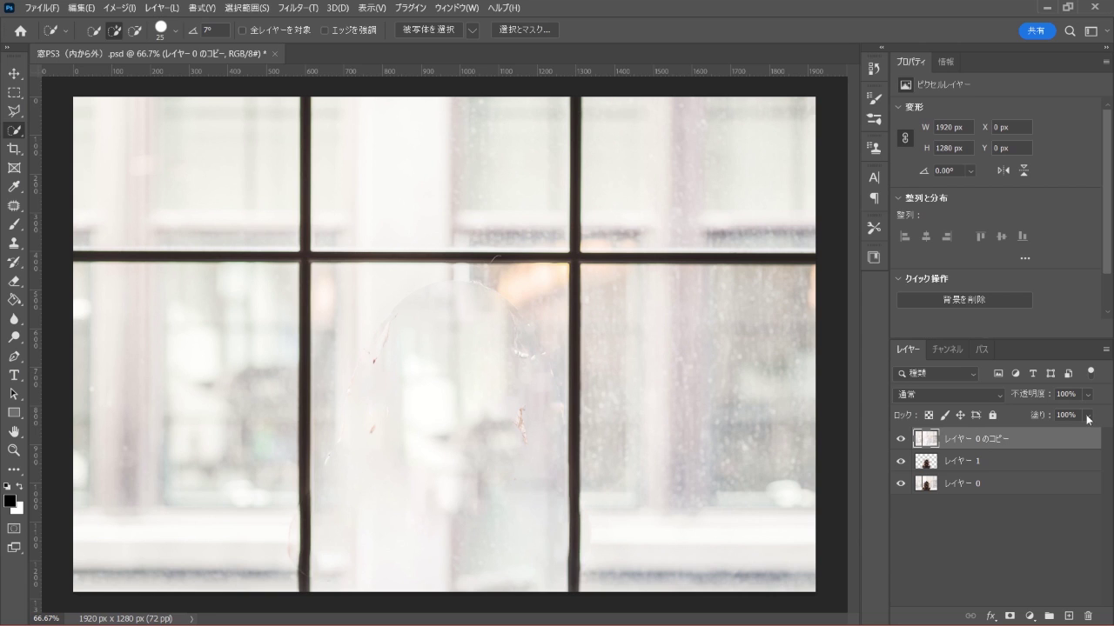
click(1088, 416)
drag(1100, 435, 1082, 436)
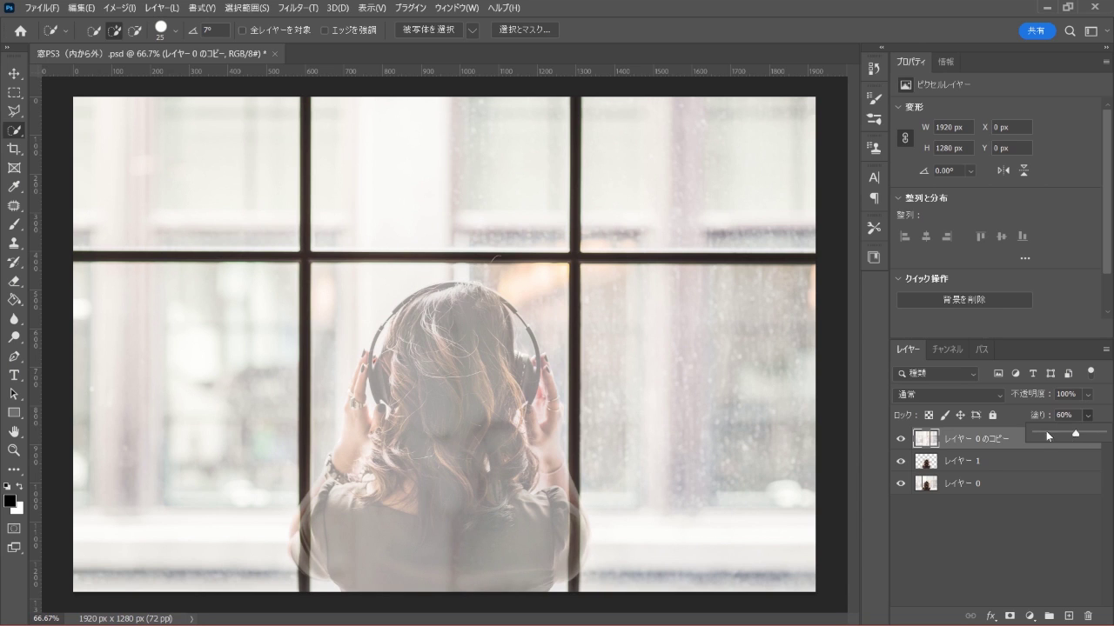
click(1006, 441)
click(997, 487)
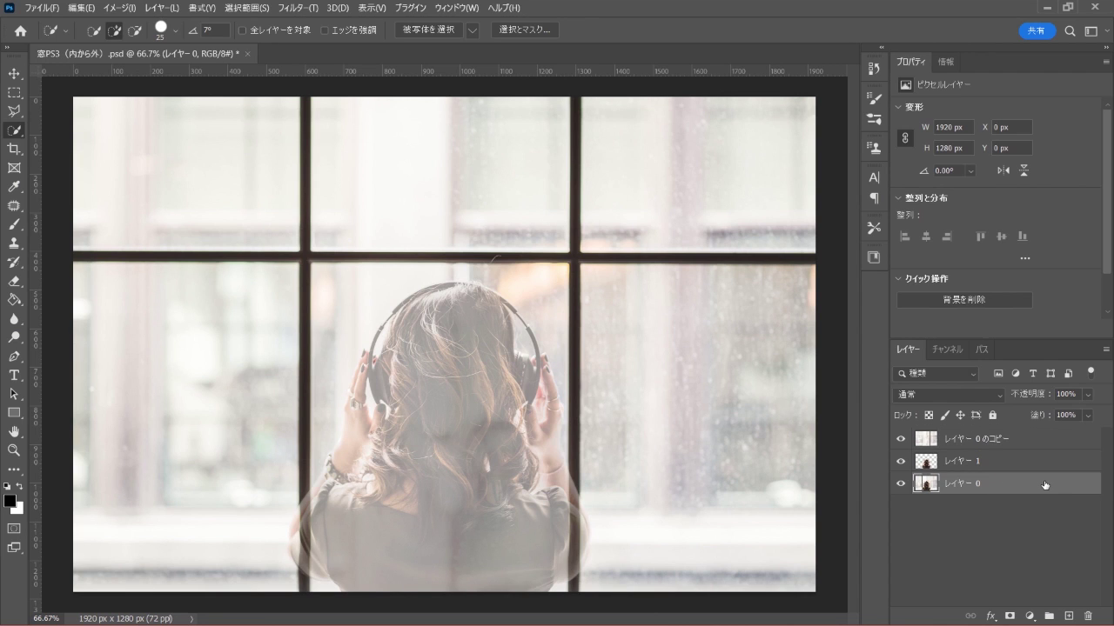
Quick-select the left and right vertical window bars and copy them to a top layer, レイヤー 2.
right_click(16, 132)
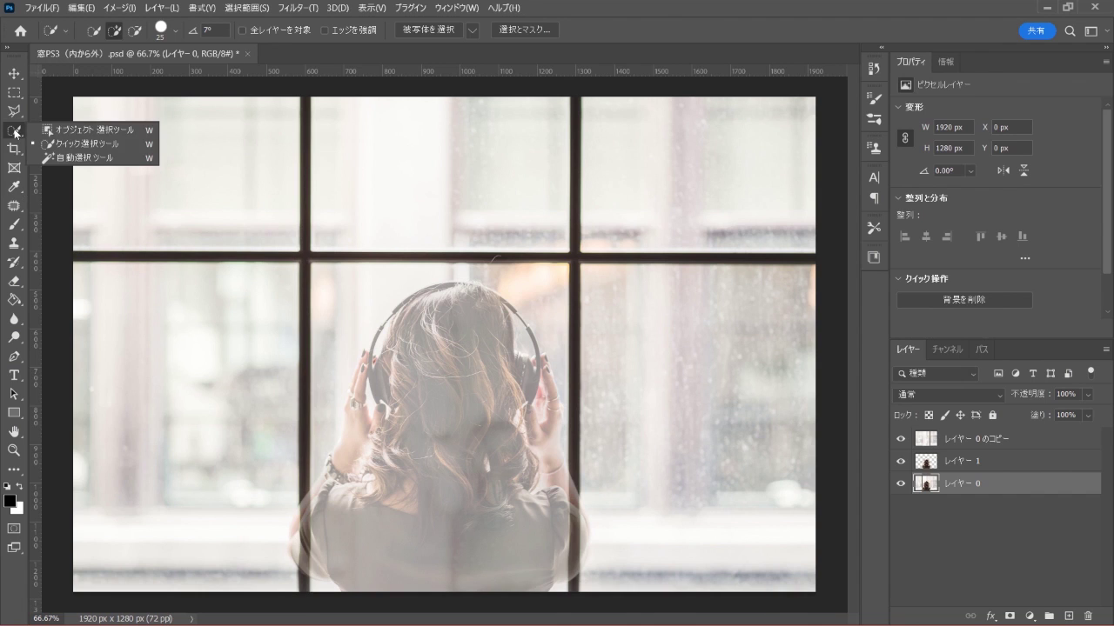
click(111, 142)
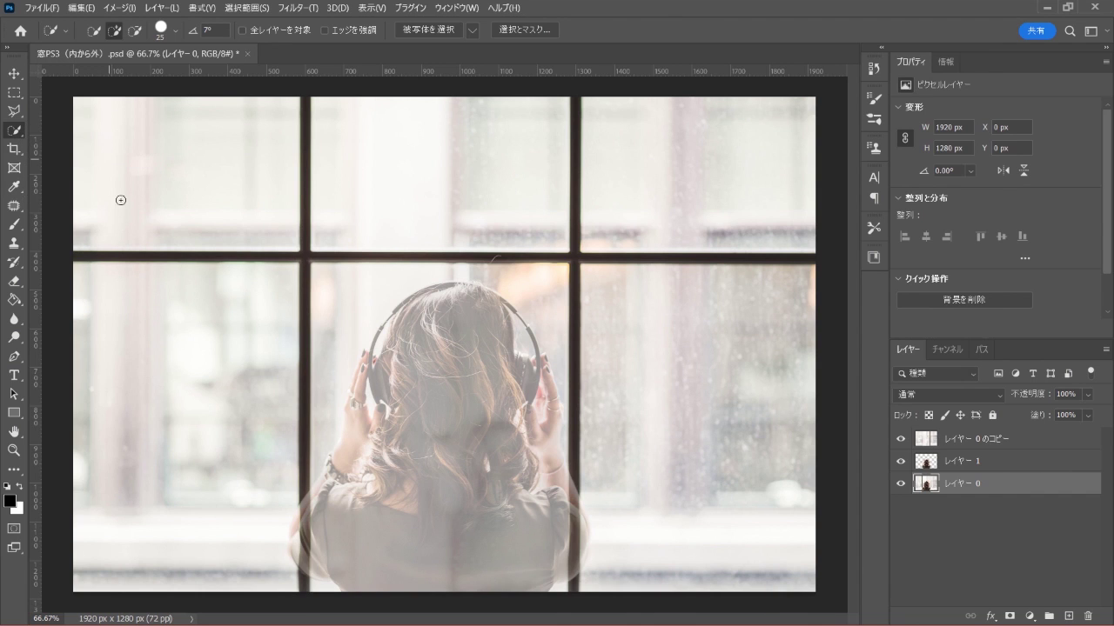
click(305, 294)
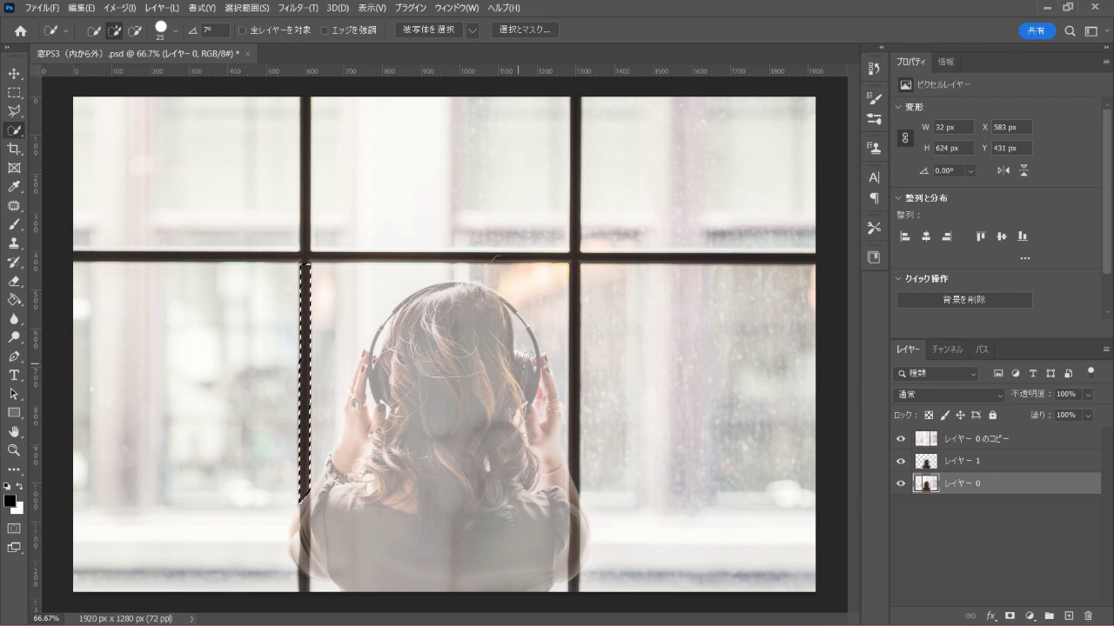
shift+click(575, 280)
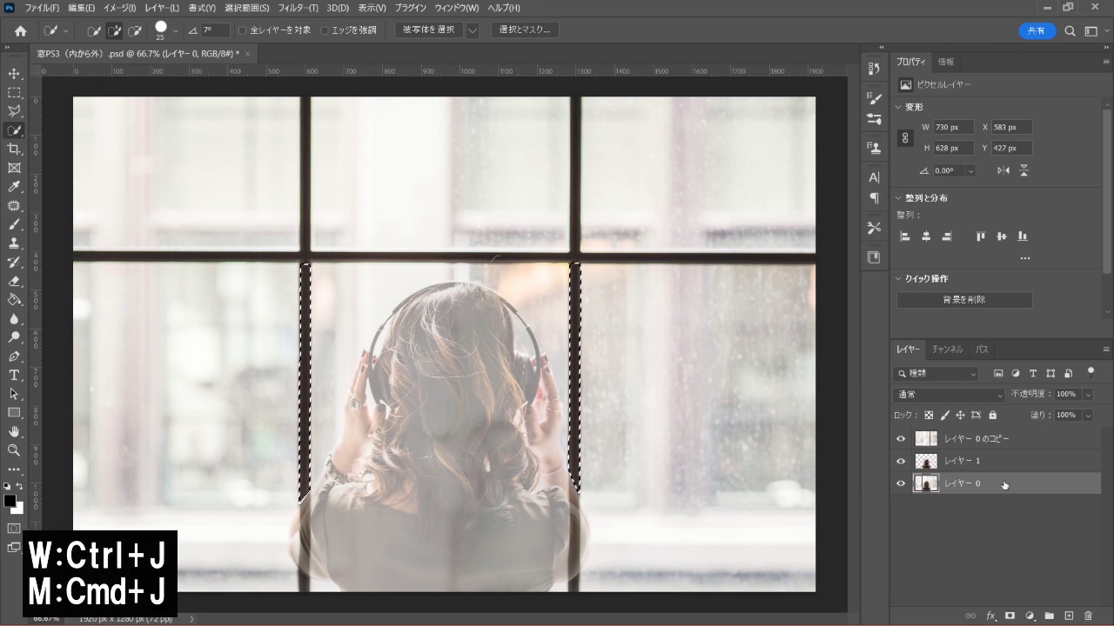
key(ctrl+j)
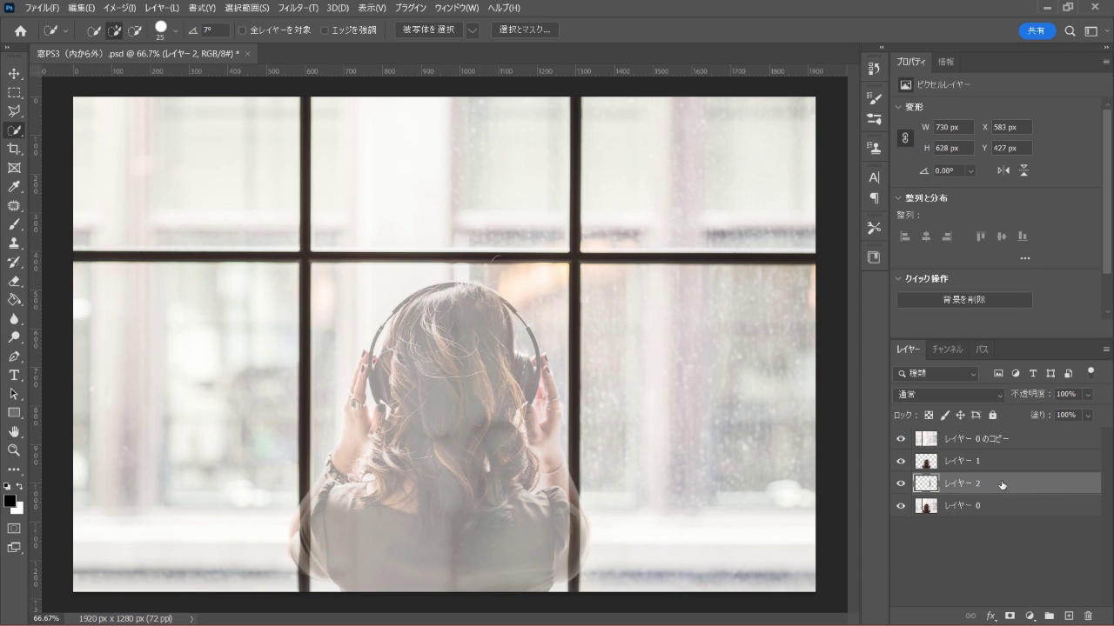
drag(1002, 484, 1001, 438)
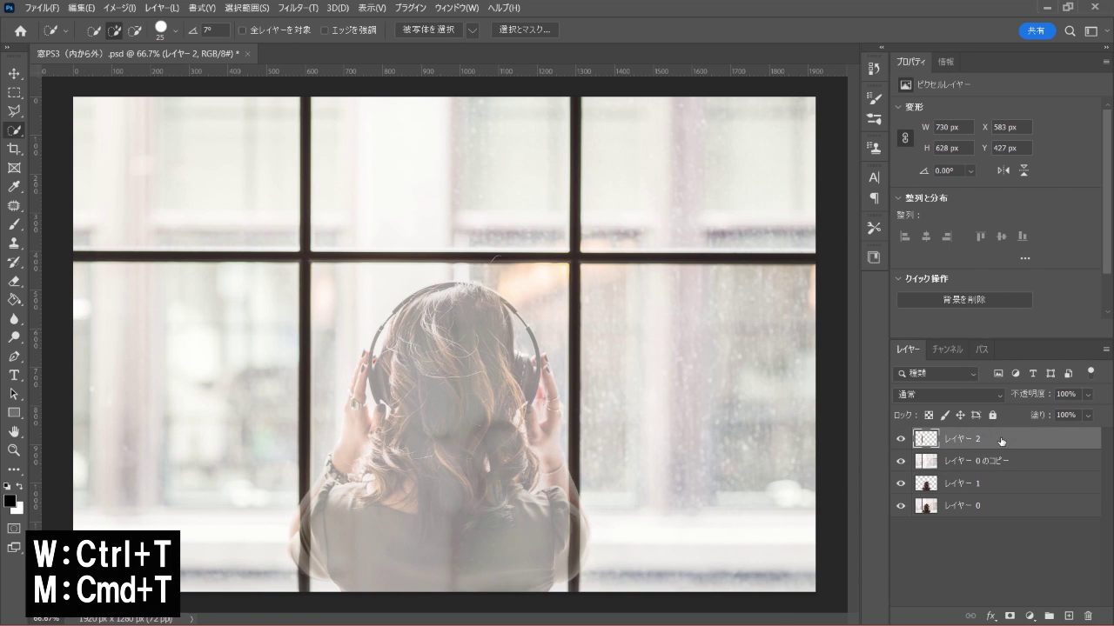
Free-transform the window bars on レイヤー 2 straight down in front of the woman's lower body.
key(ctrl+t)
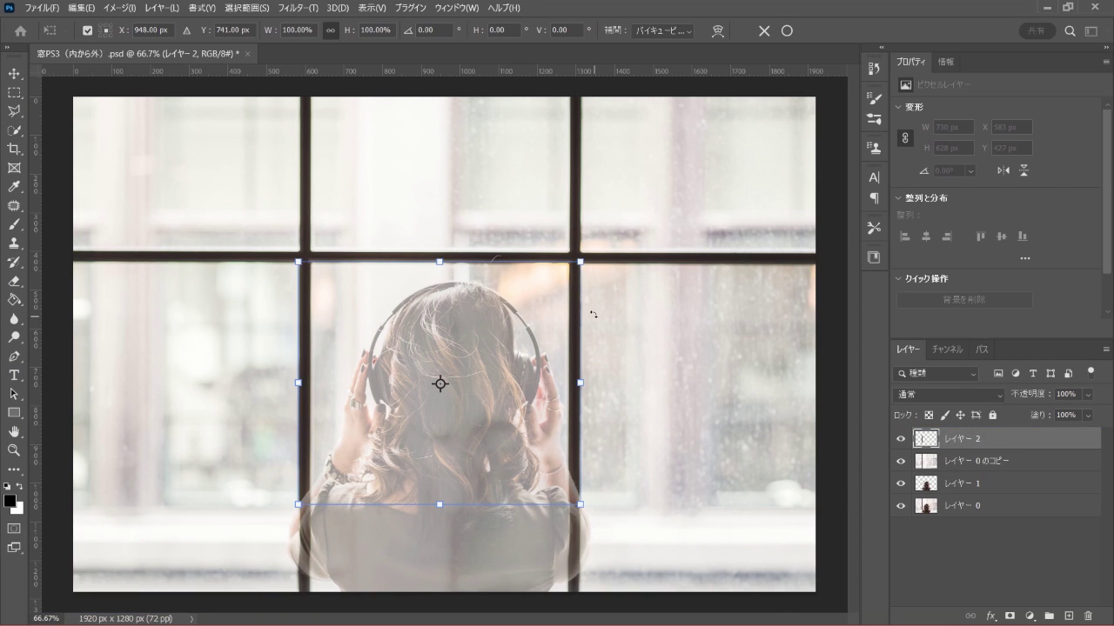
drag(575, 283, 580, 410)
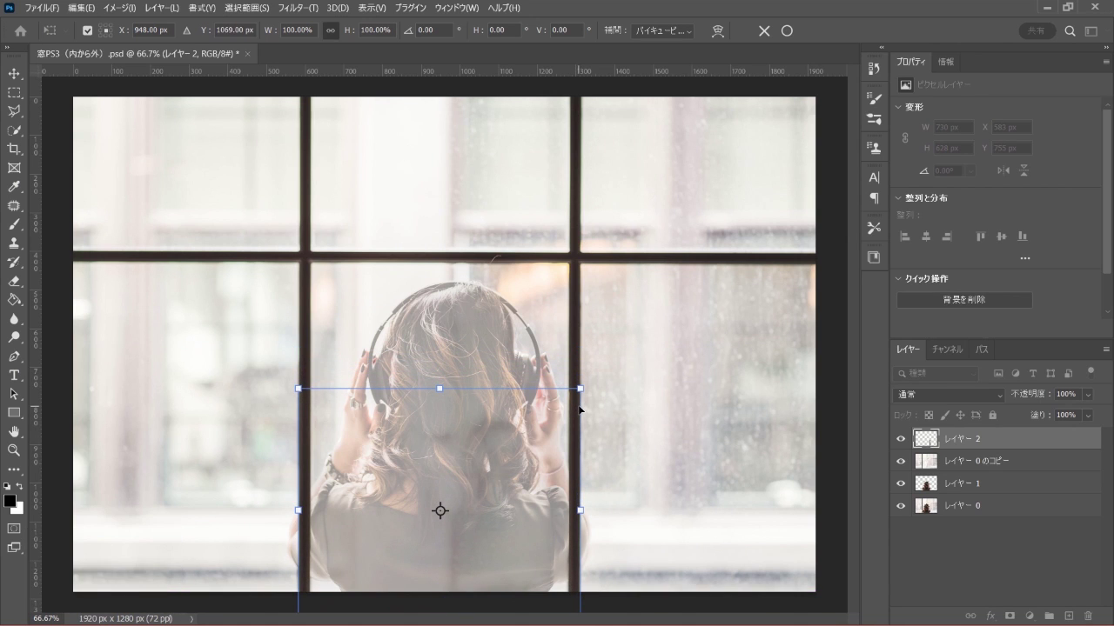
click(783, 31)
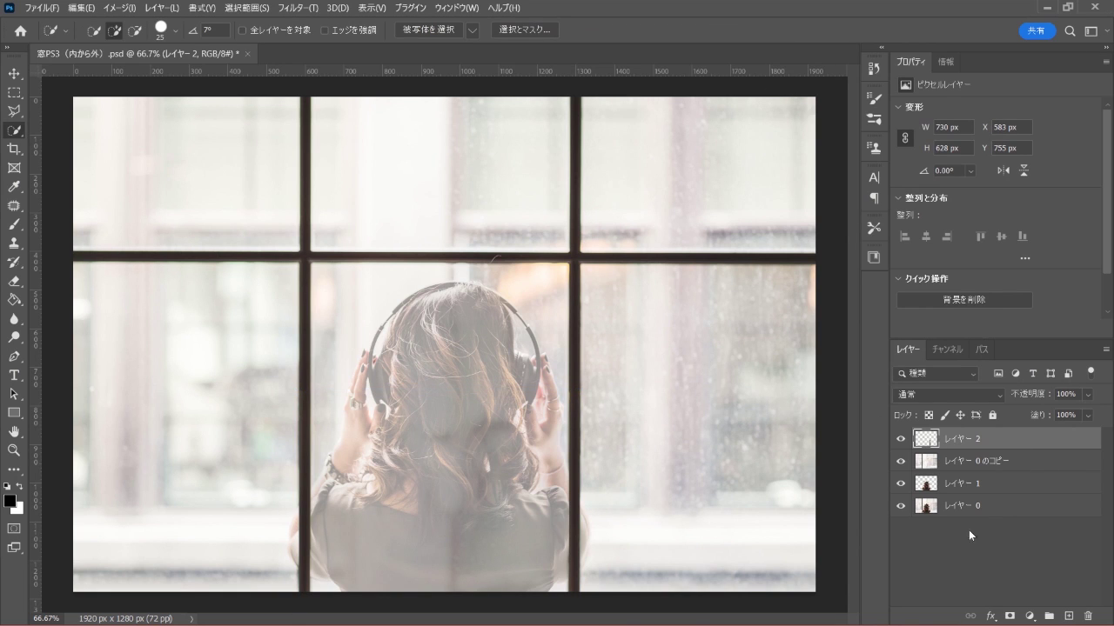
alt+click(900, 507)
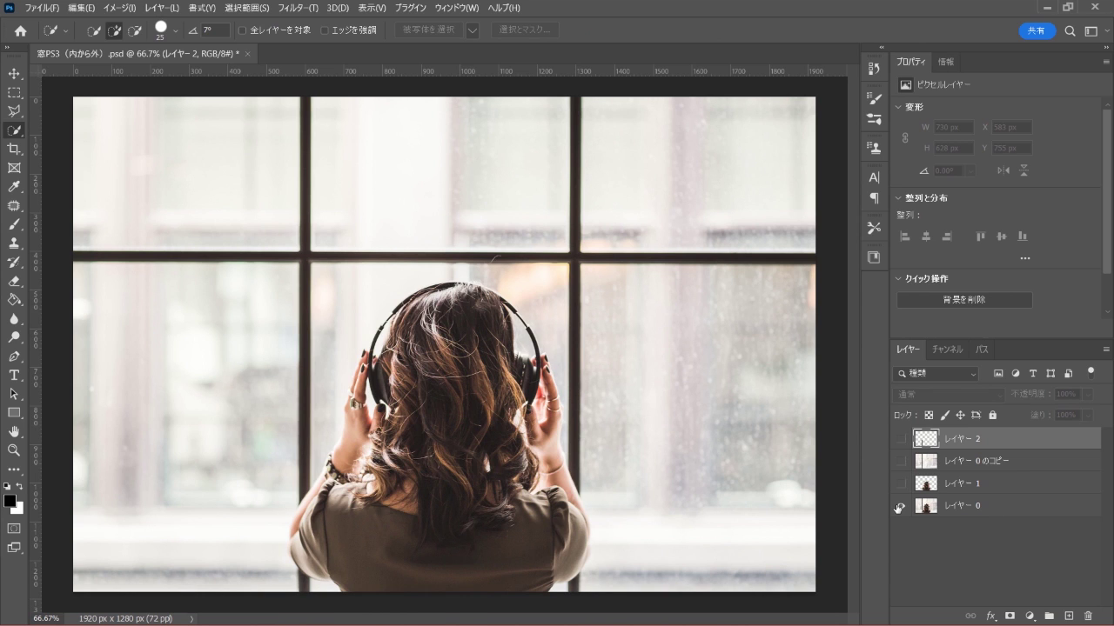
alt+click(900, 508)
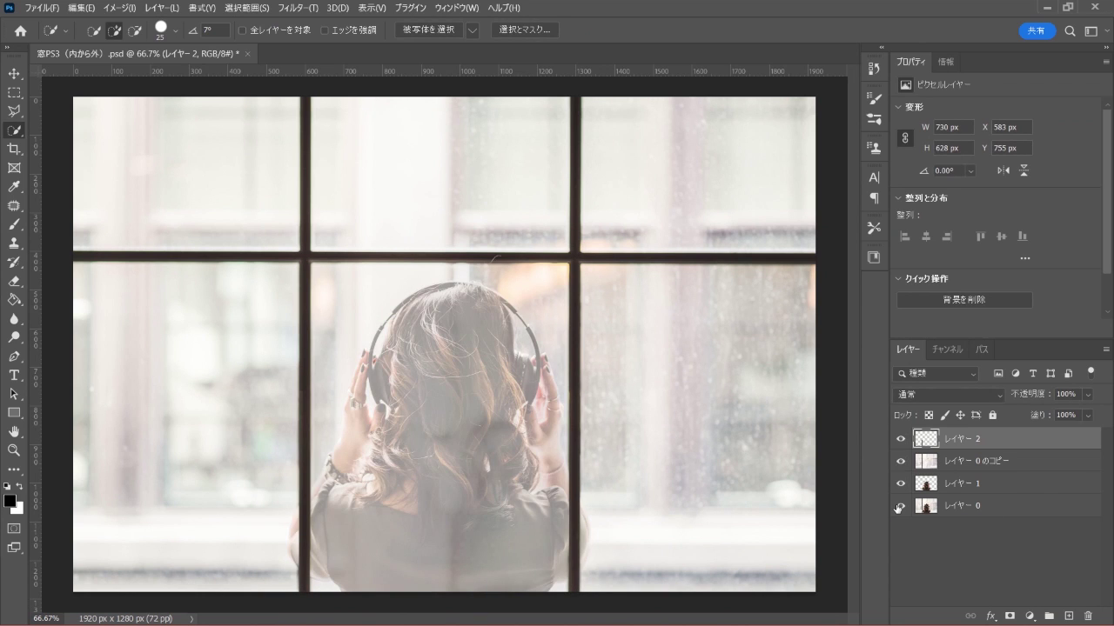
alt+click(900, 507)
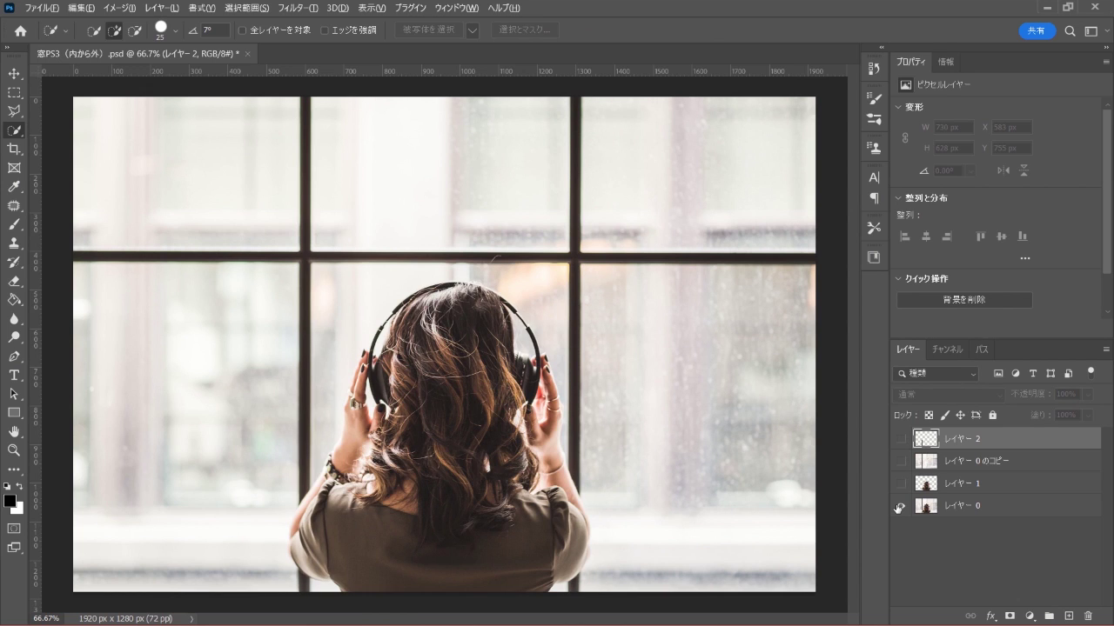
alt+click(900, 507)
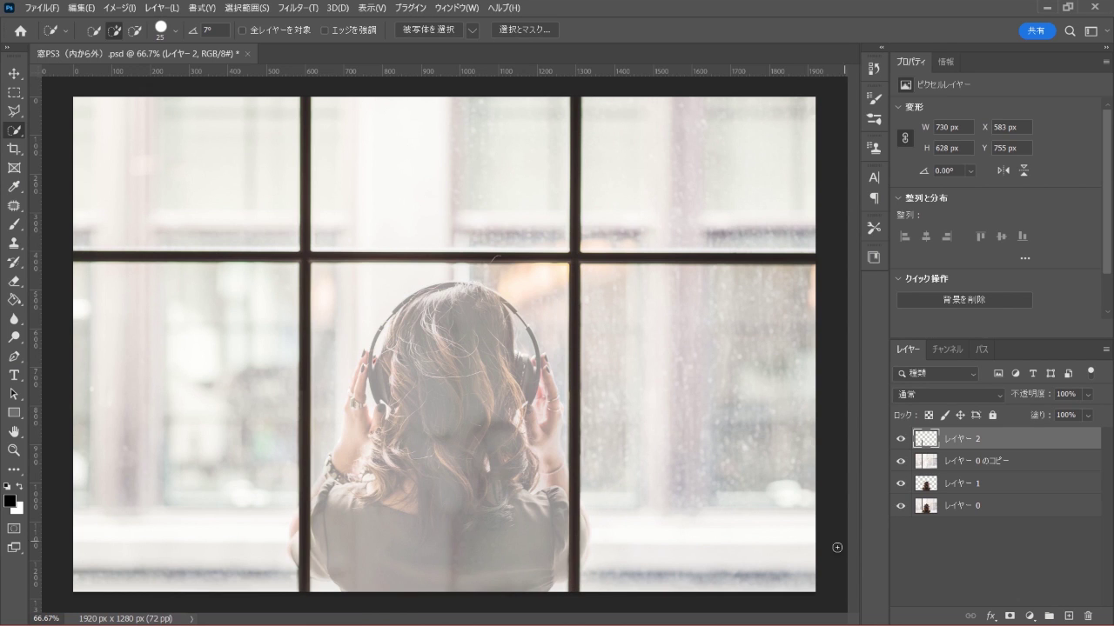